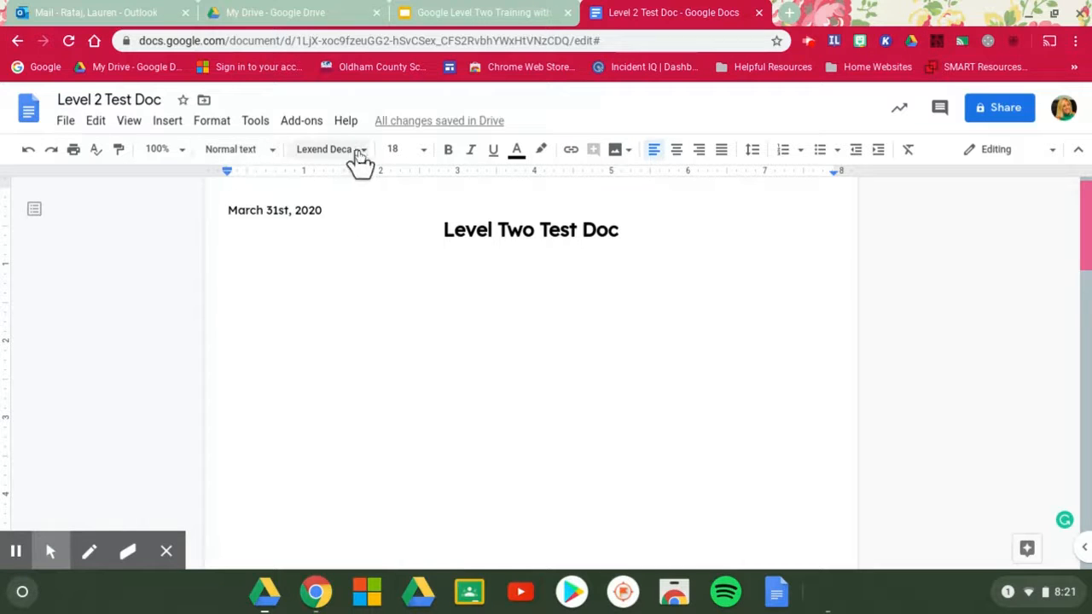
click(273, 152)
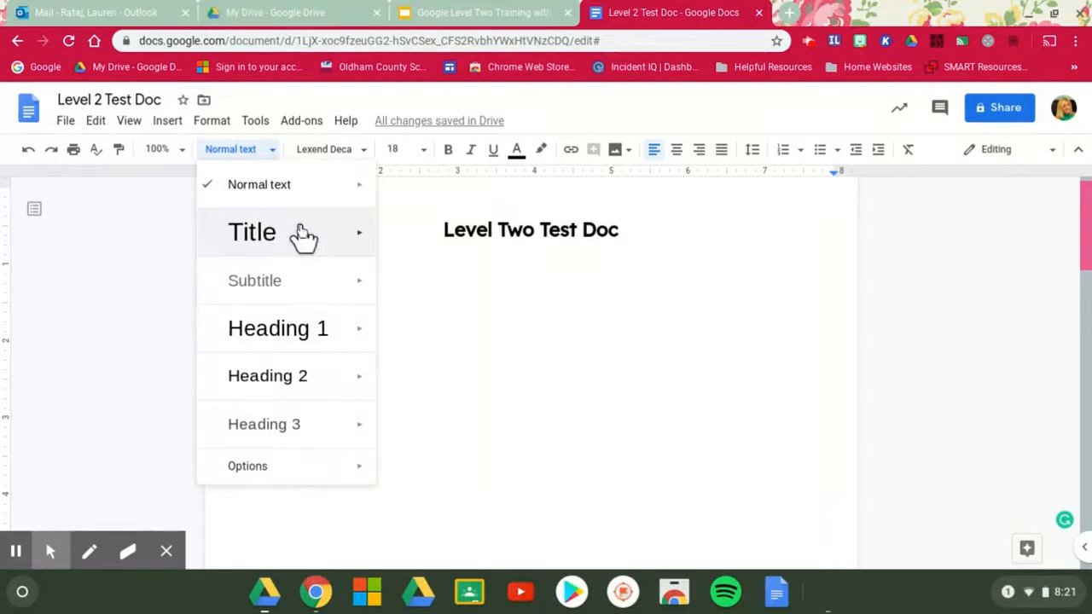
mouse_move(295, 242)
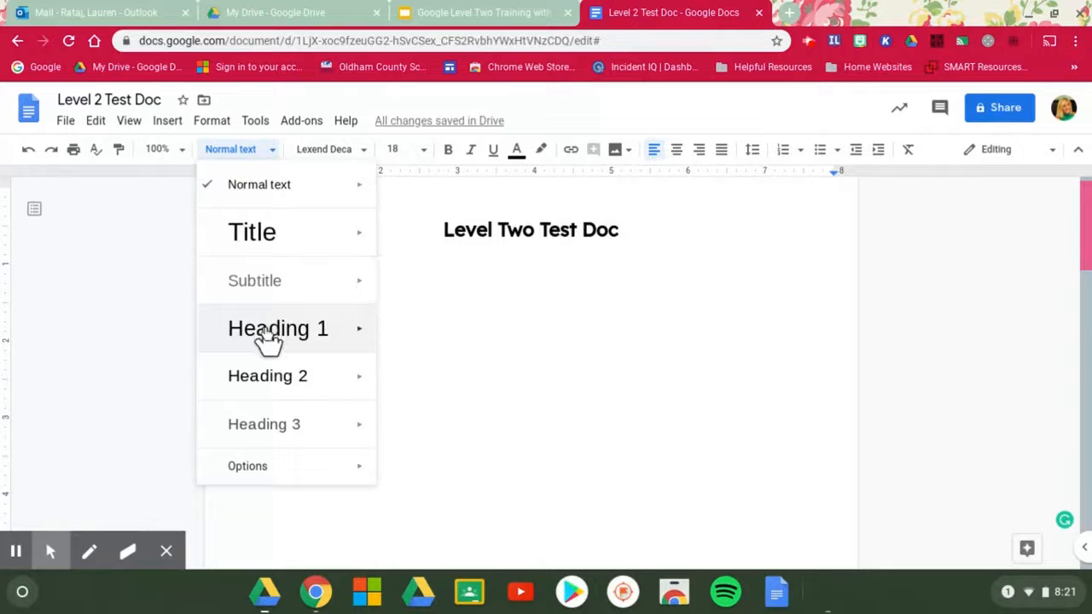
click(439, 269)
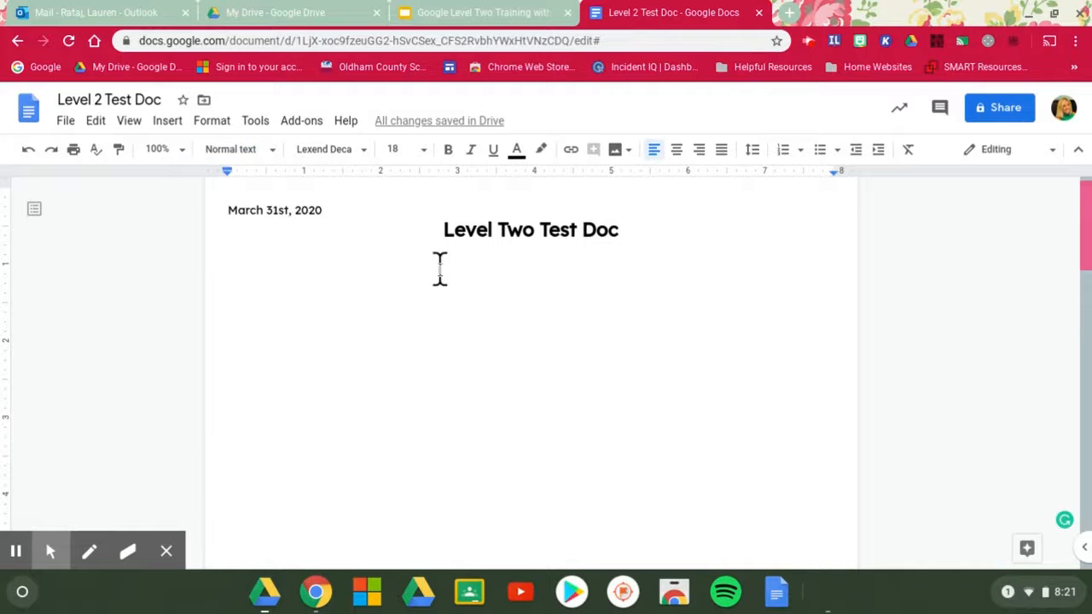
Step: Apply the Heading 1 style to the "Introduction" line on the second page
scroll(440, 268, down, 10)
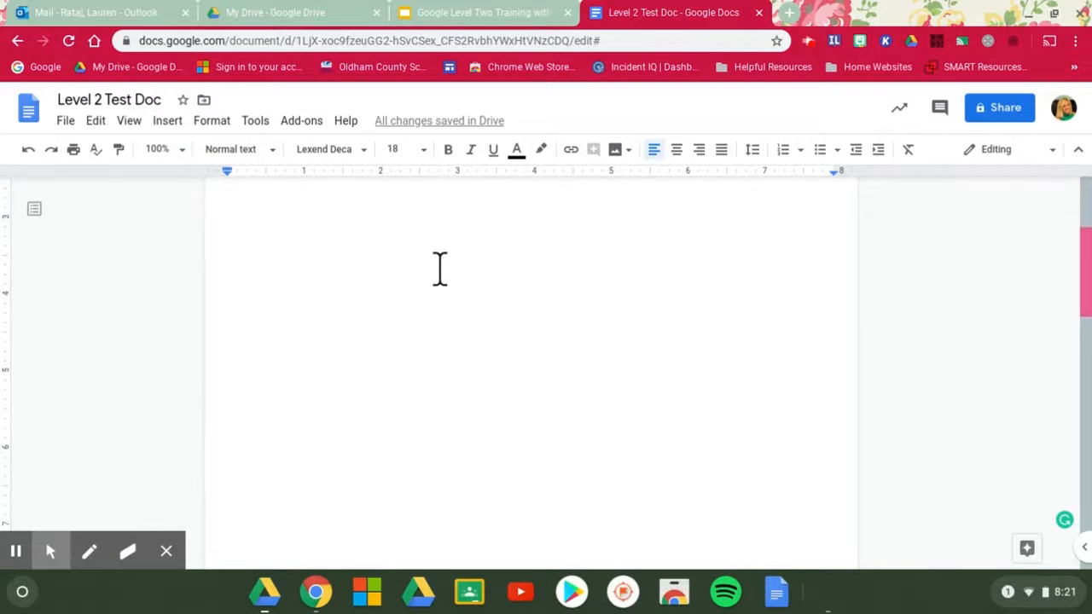
scroll(439, 268, down, 3)
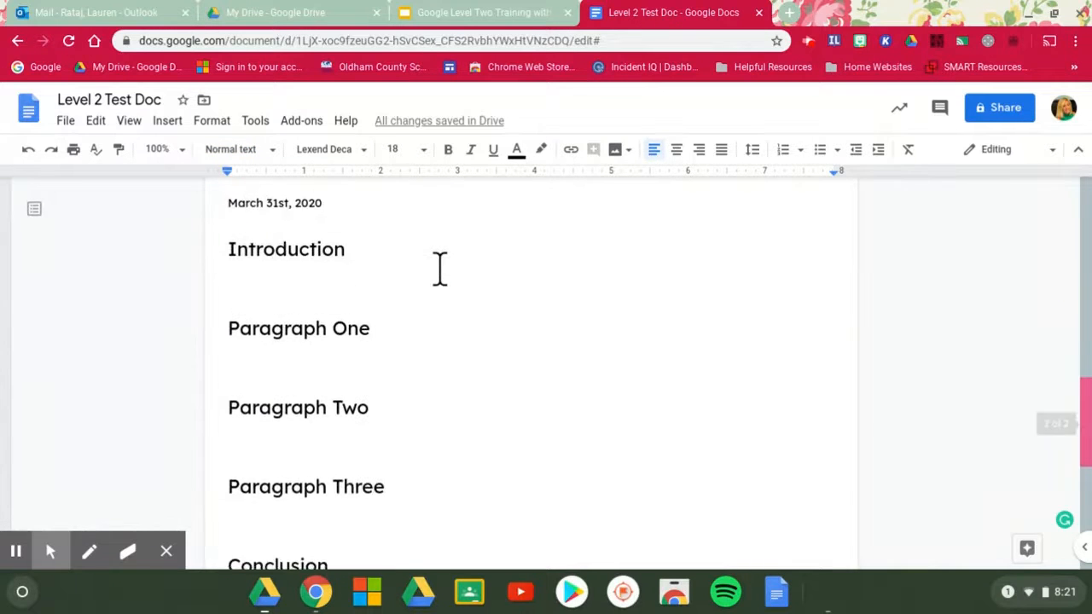
scroll(439, 268, down, 2)
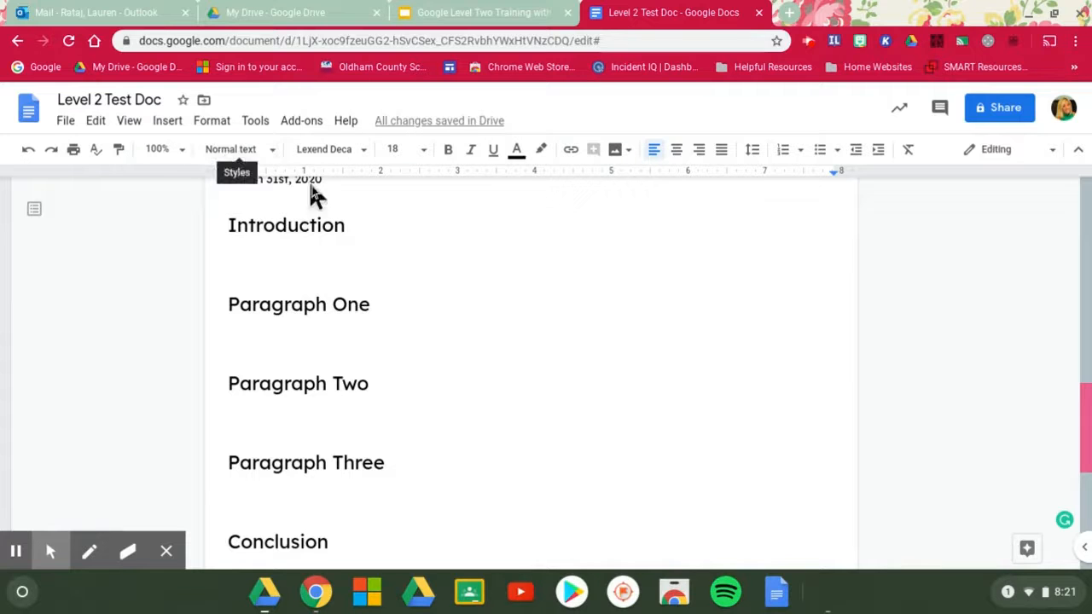
click(348, 222)
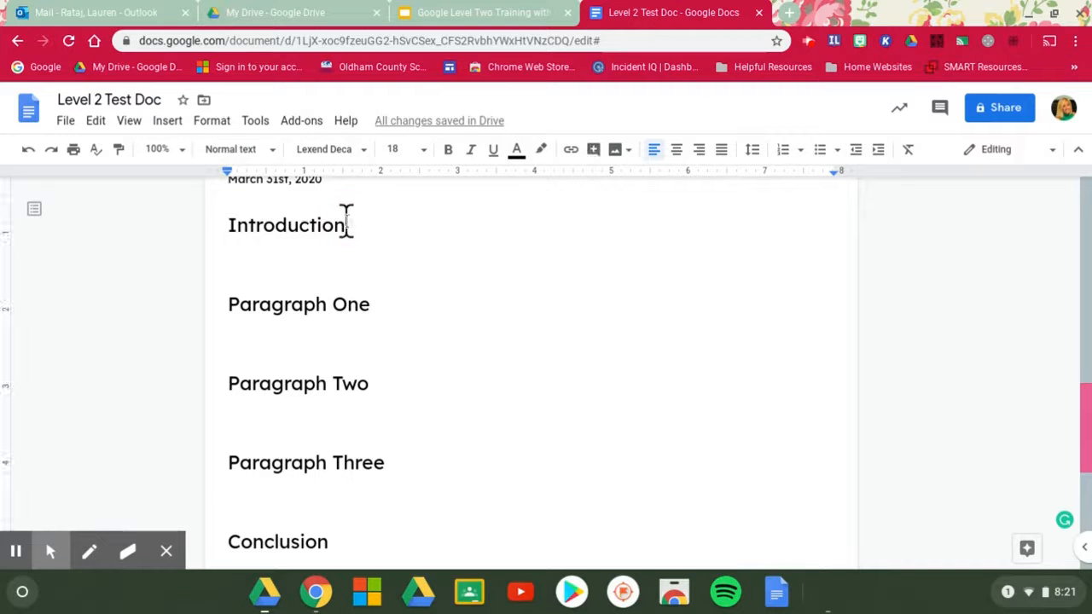
shift+click(233, 229)
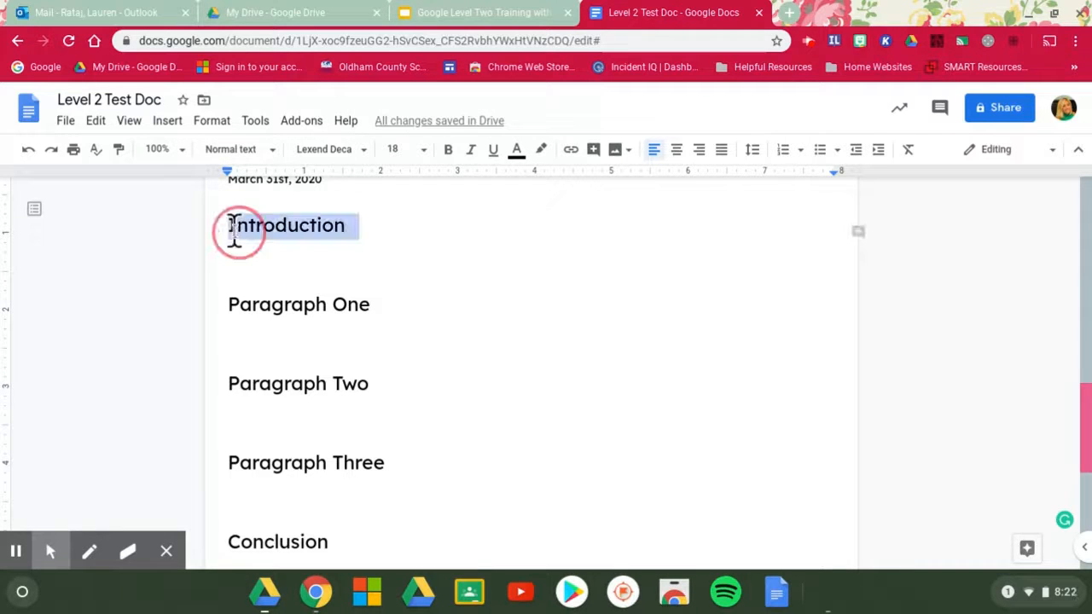
click(256, 158)
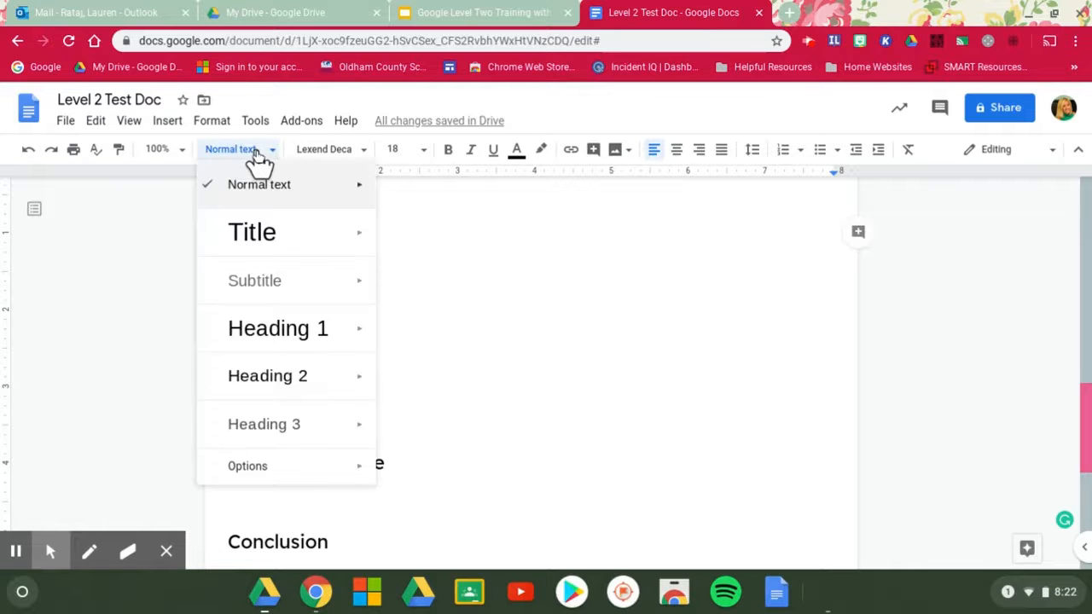
click(289, 331)
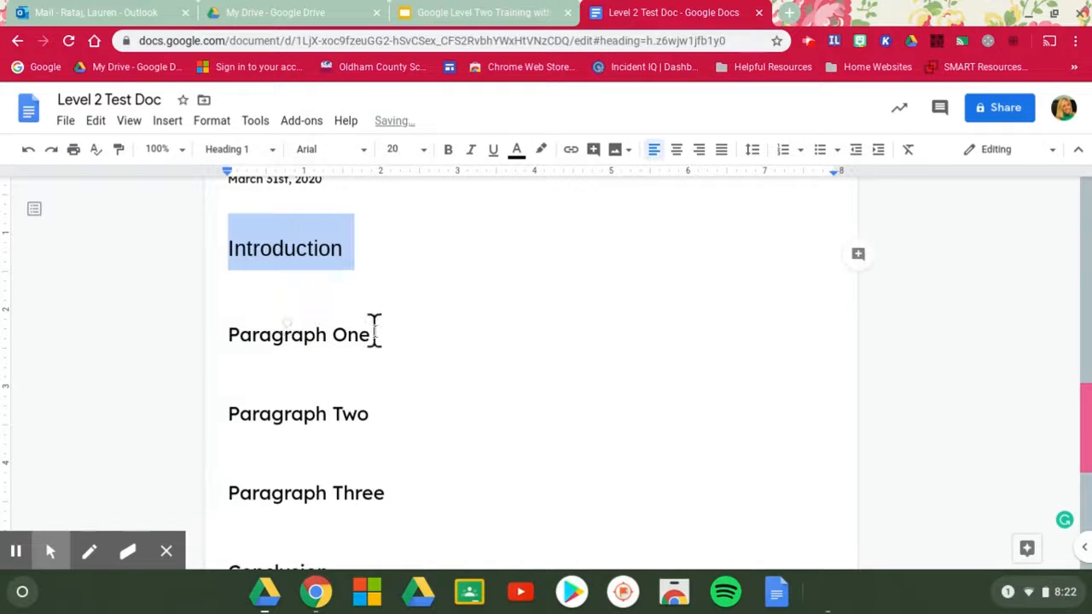
Step: Apply the Heading 1 style to the "Paragraph One" line
click(374, 331)
triple_click(231, 336)
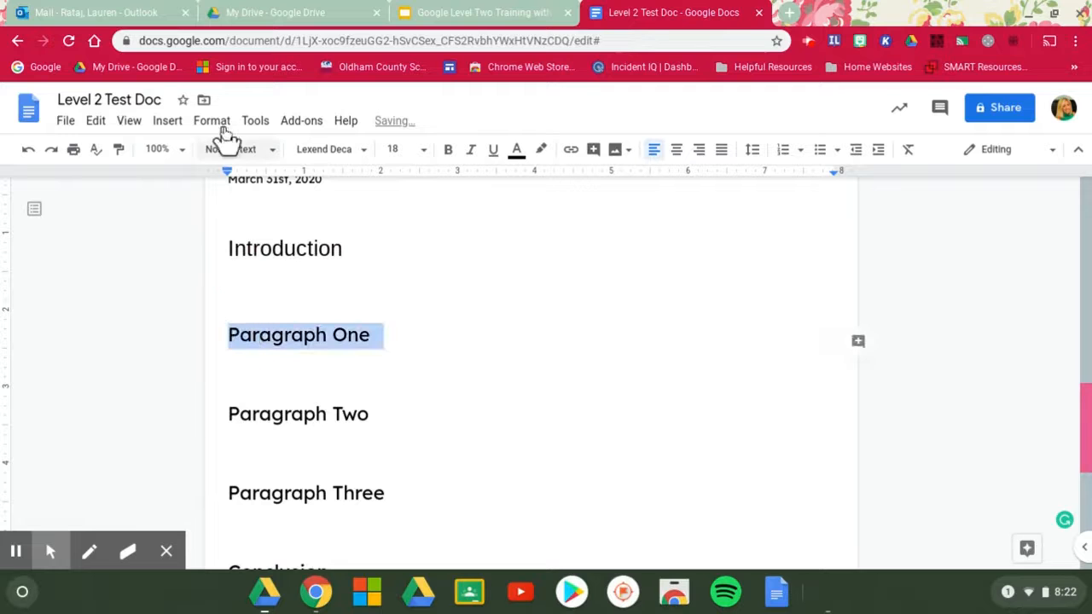
click(235, 149)
click(290, 328)
Step: Apply the Heading 1 style to the "Paragraph Two" line
click(371, 448)
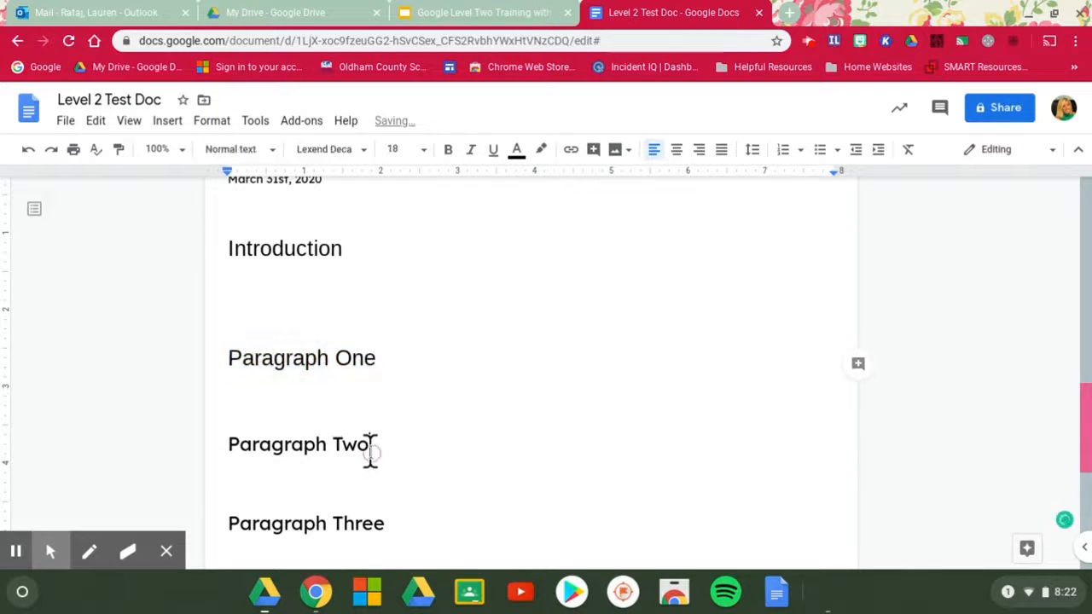
triple_click(230, 452)
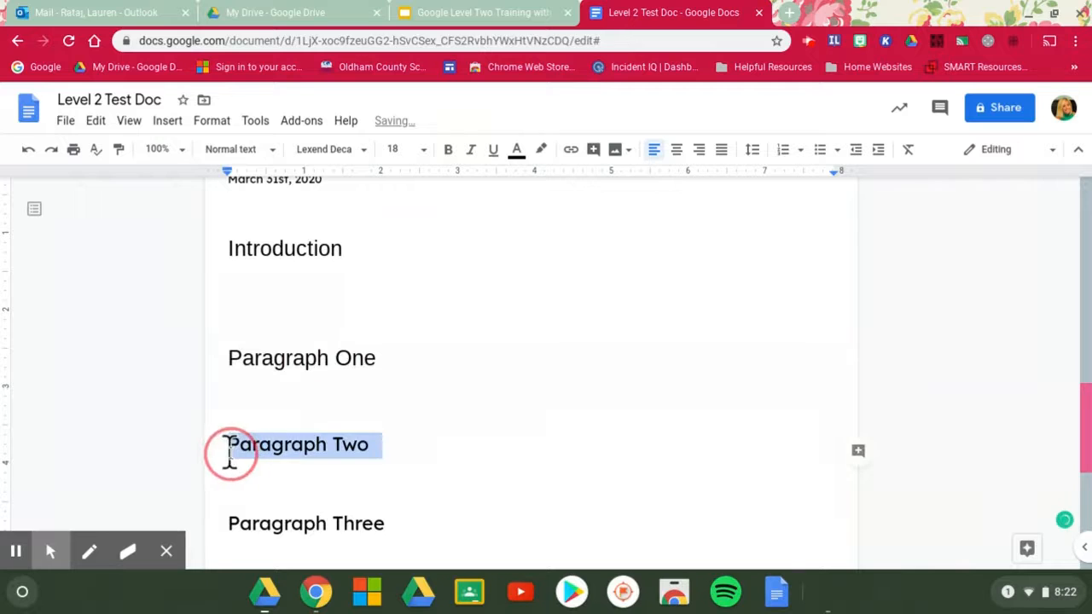
click(245, 151)
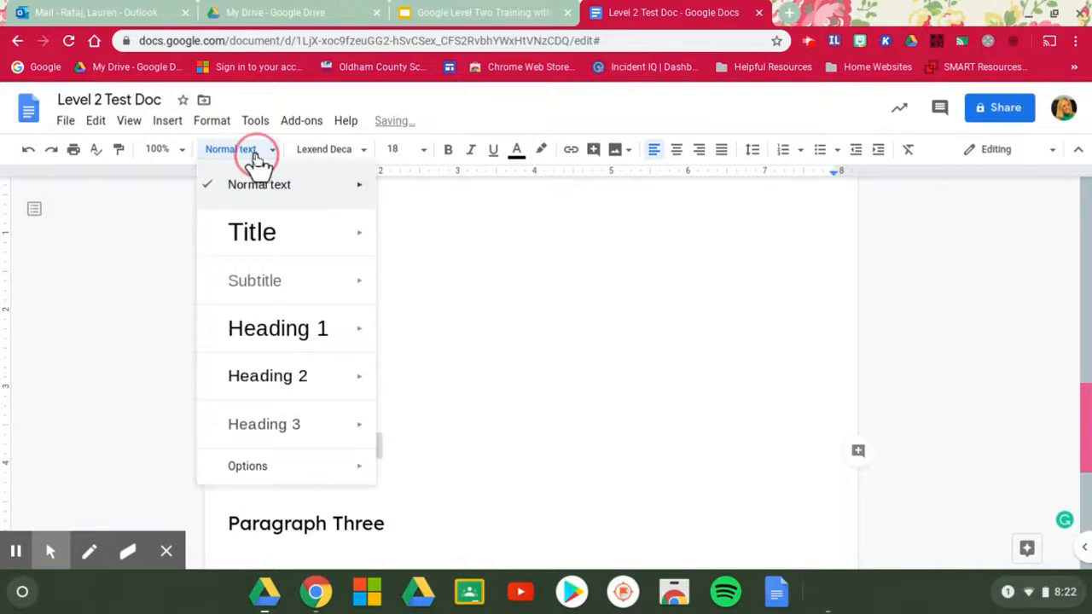
click(258, 335)
Step: Apply the Heading 1 style to the "Paragraph Three" line
scroll(399, 394, down, 3)
scroll(399, 395, down, 1)
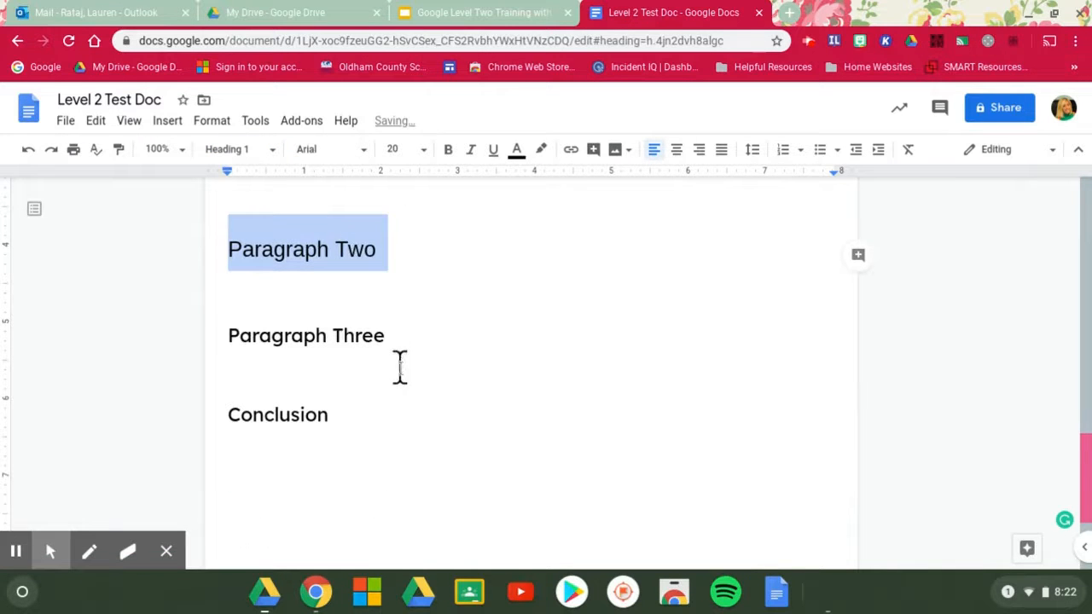
drag(384, 337, 236, 329)
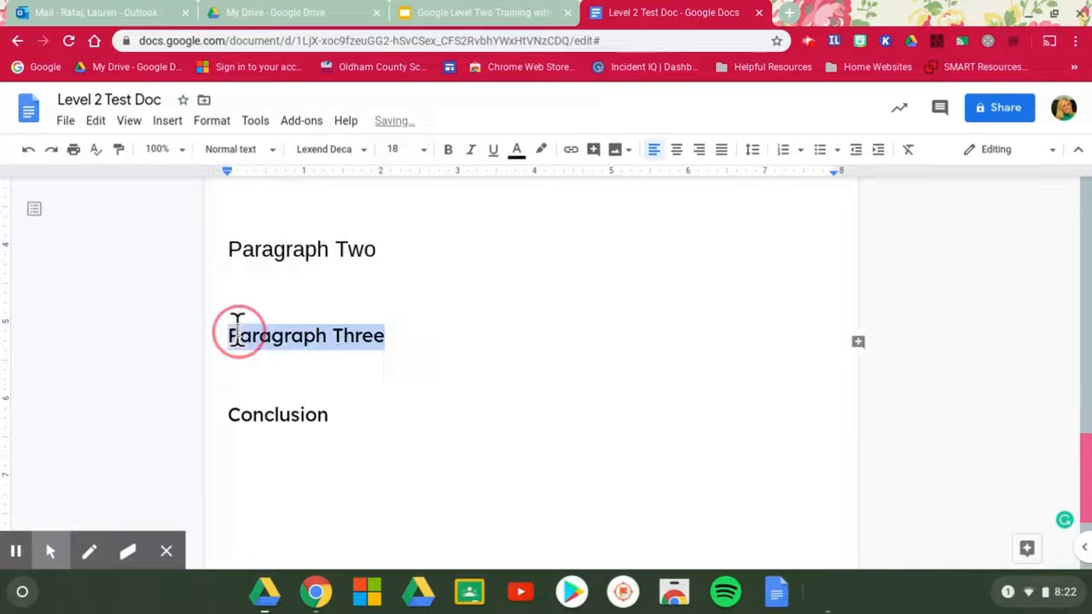
click(247, 151)
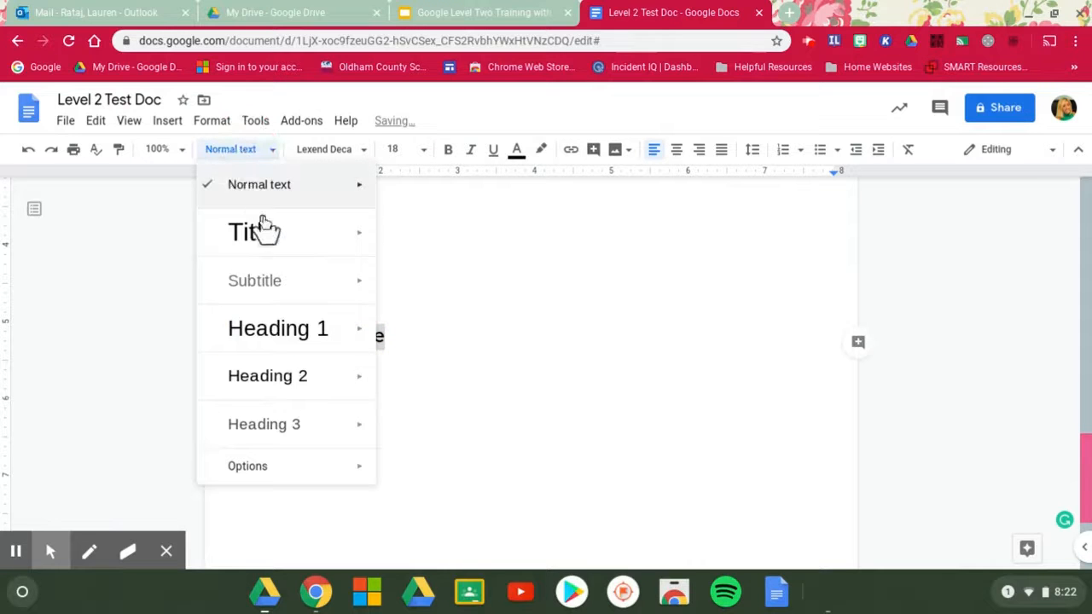
click(266, 330)
Step: Apply the Heading 1 style to the "Conclusion" line
click(325, 445)
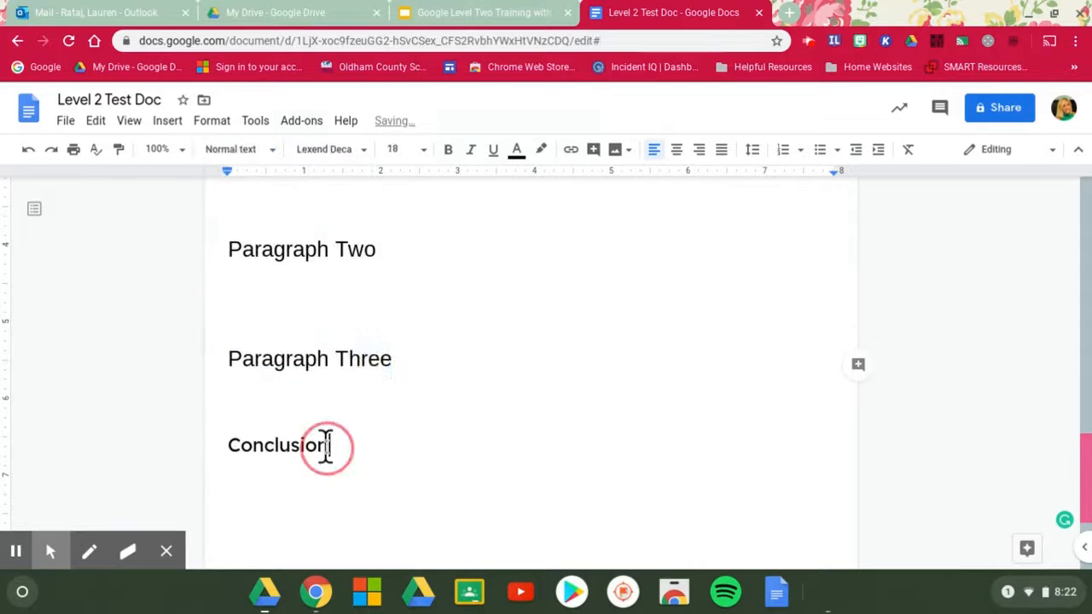
shift+click(220, 441)
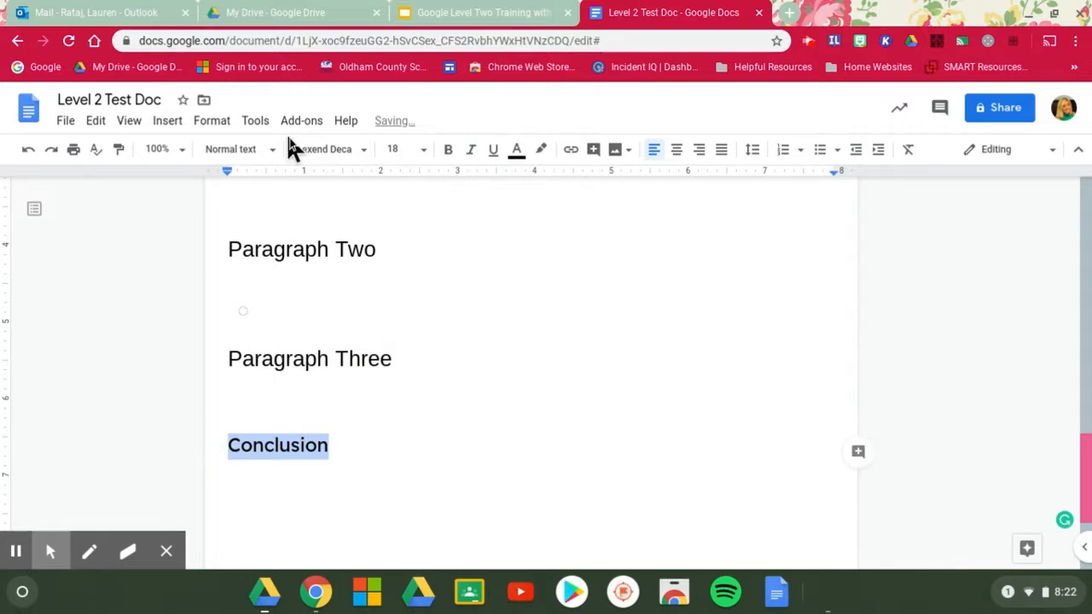
click(266, 152)
click(281, 332)
click(395, 465)
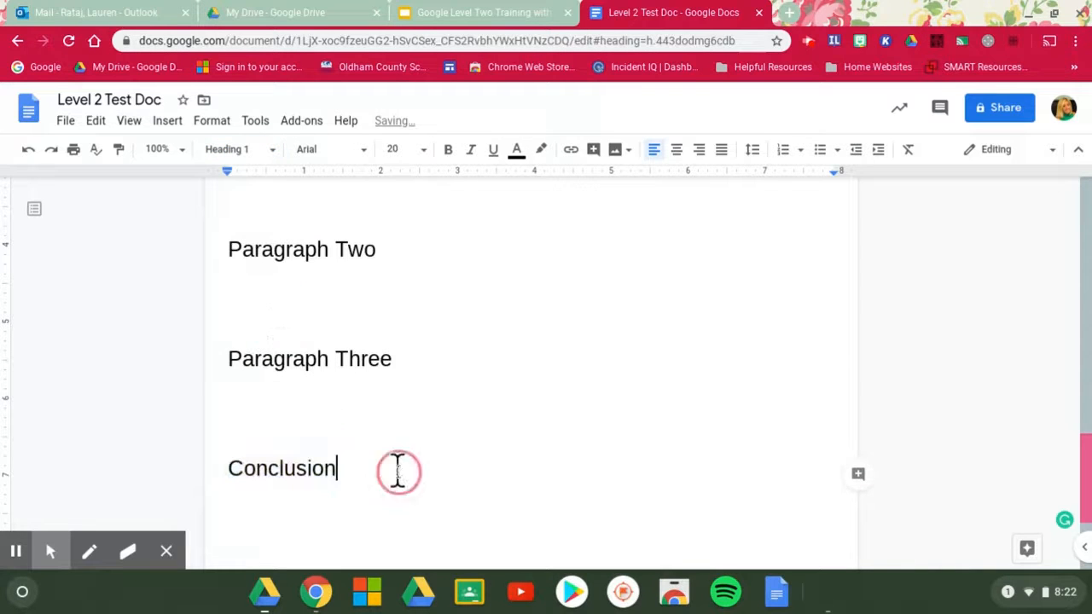
Step: Add a new line reading "Thesis" directly below the Introduction heading
scroll(398, 470, up, 3)
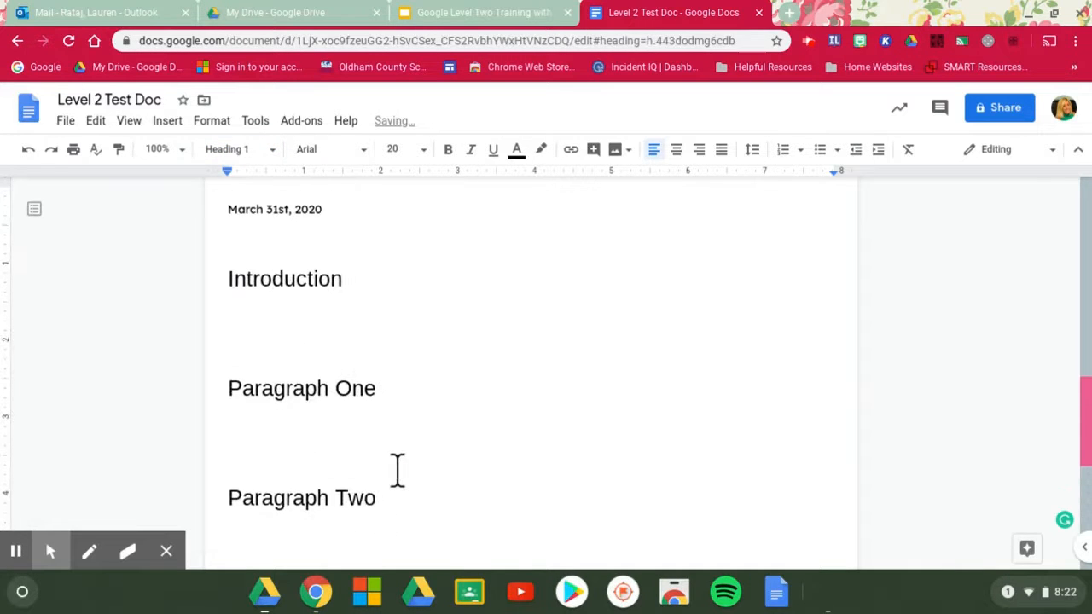
scroll(397, 470, down, 1)
click(338, 240)
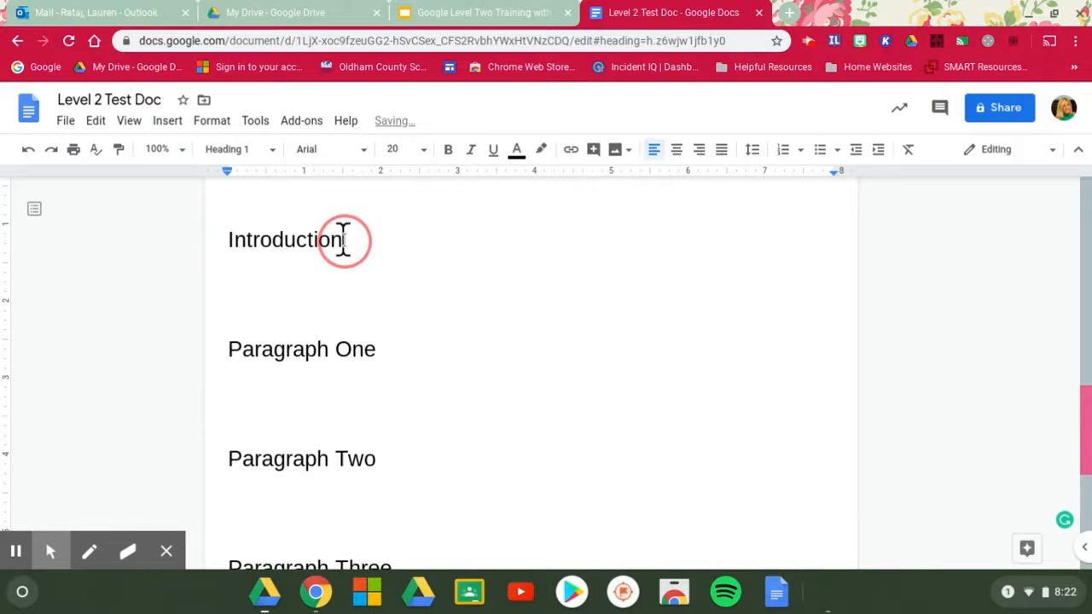
key(Return)
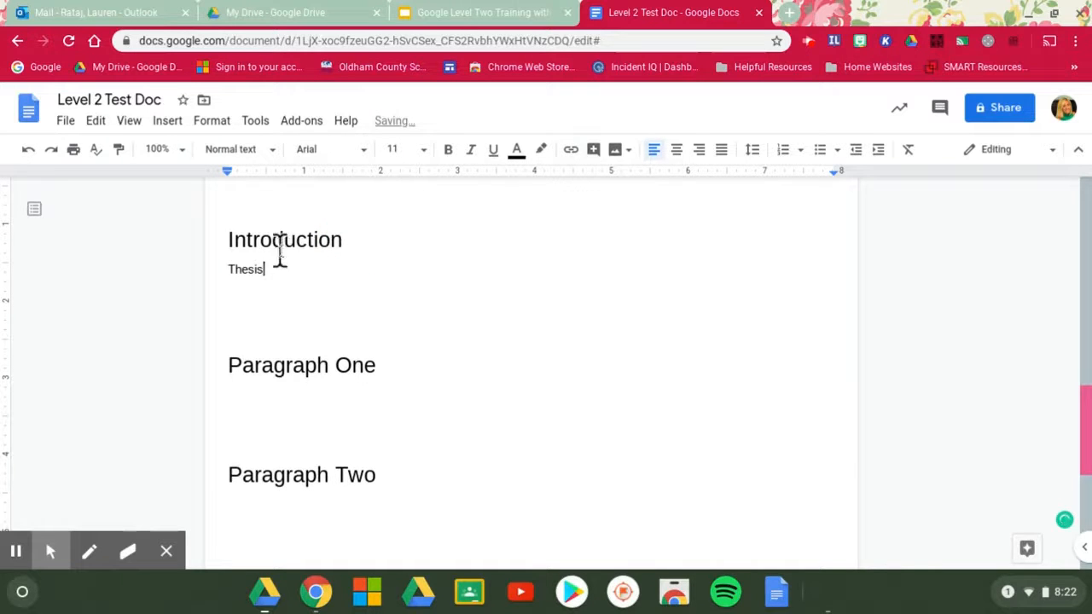
Step: Apply the Heading 2 style to the "Thesis" line under Introduction
drag(264, 269, 227, 268)
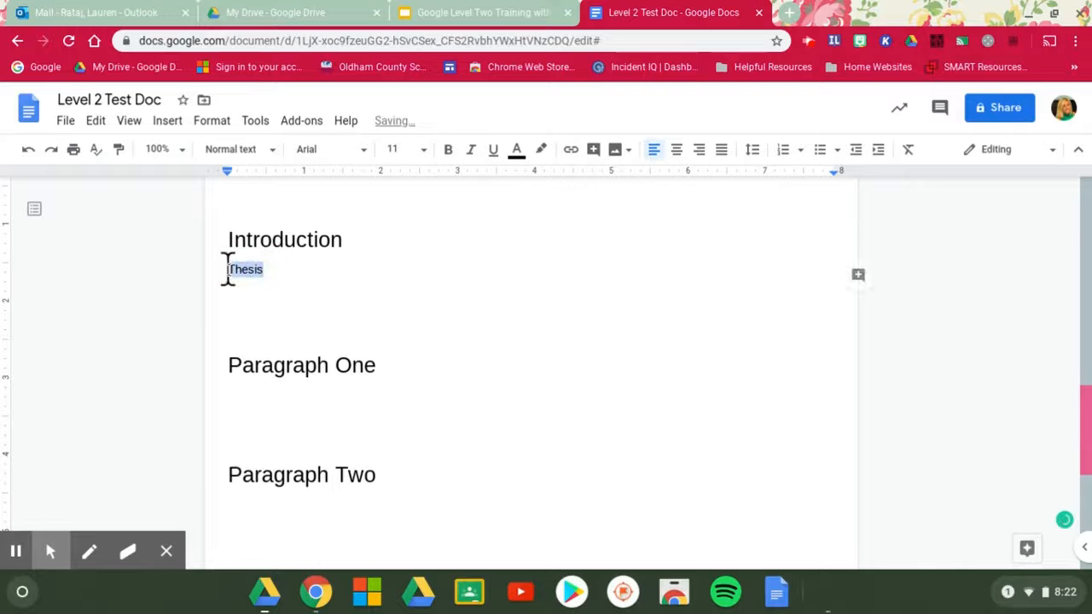
click(256, 152)
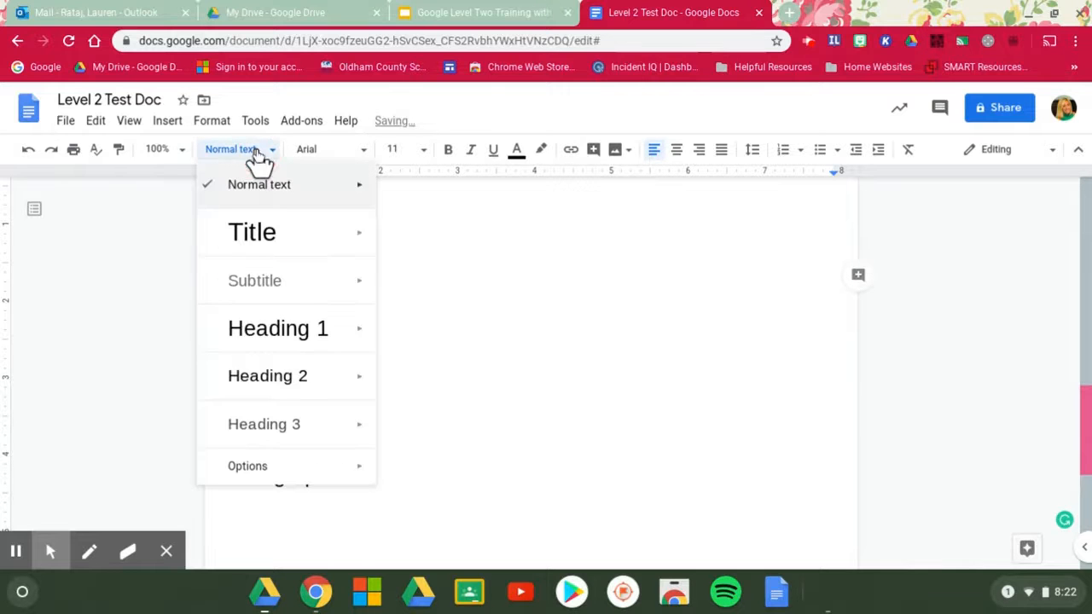
click(269, 376)
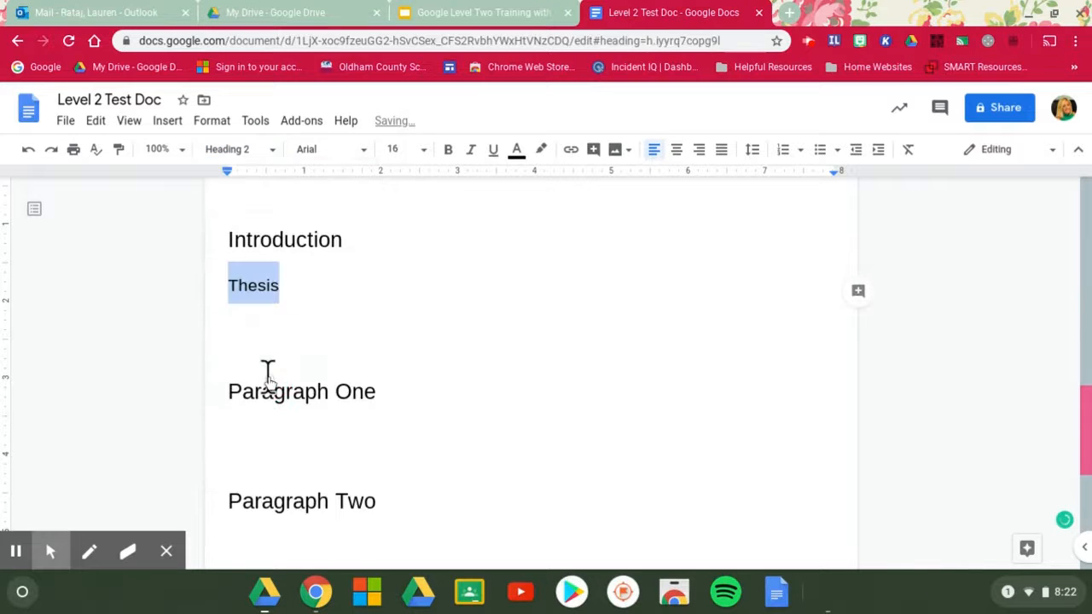
click(305, 296)
Step: Place the text cursor just before the Introduction heading and show the document outline
scroll(305, 297, down, 4)
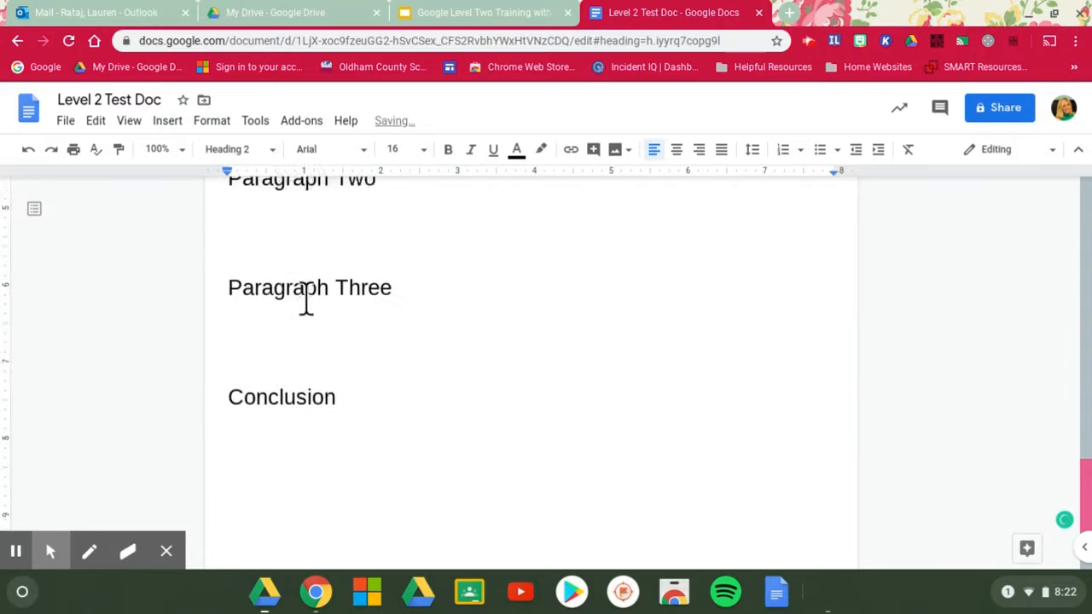
scroll(305, 297, up, 3)
scroll(305, 297, down, 1)
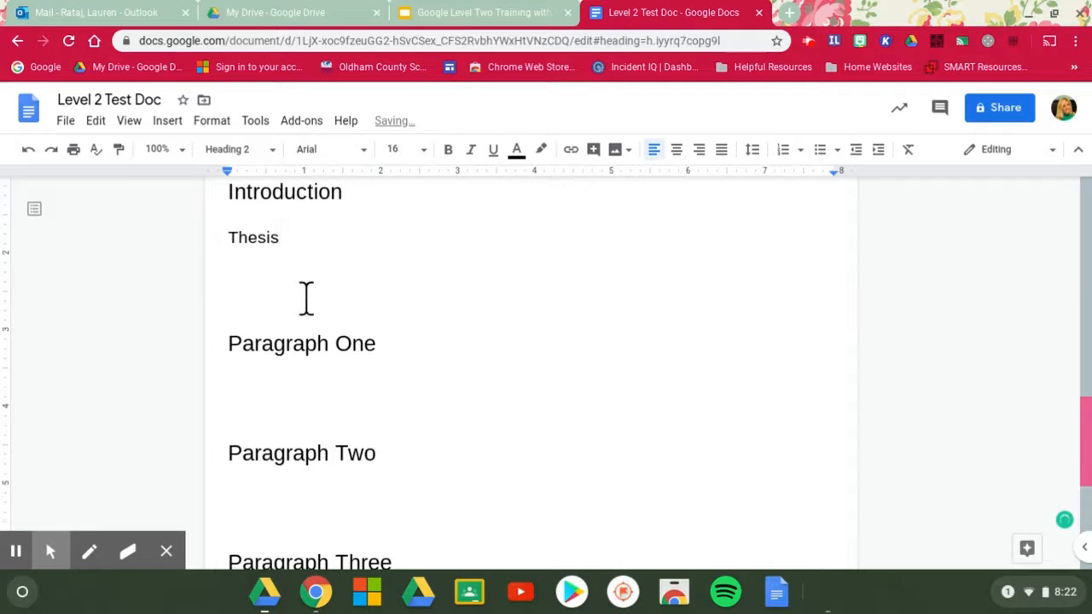
click(228, 193)
scroll(227, 193, up, 1)
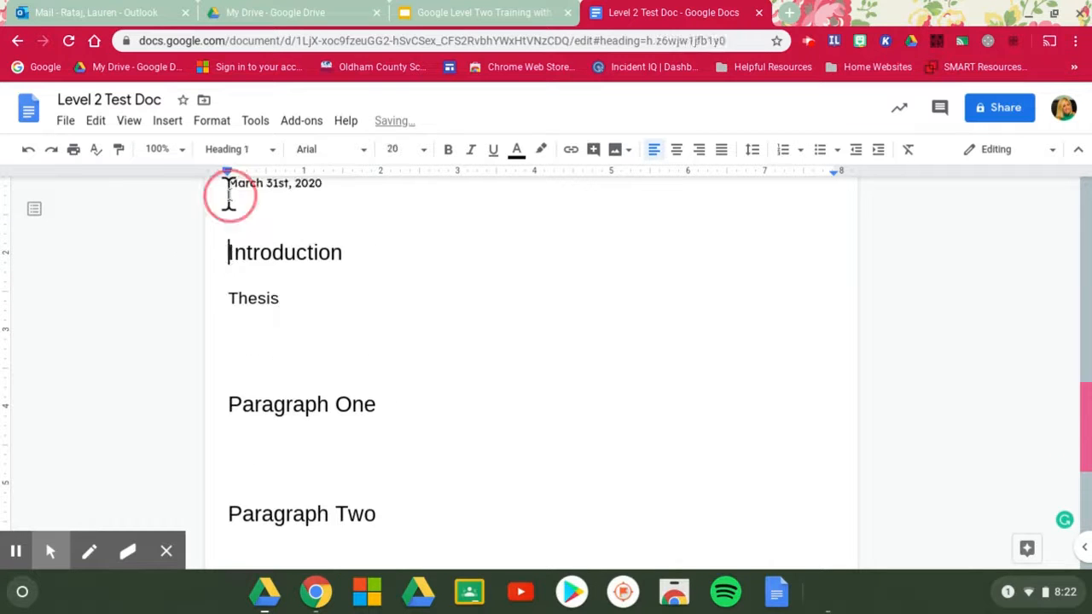
click(34, 211)
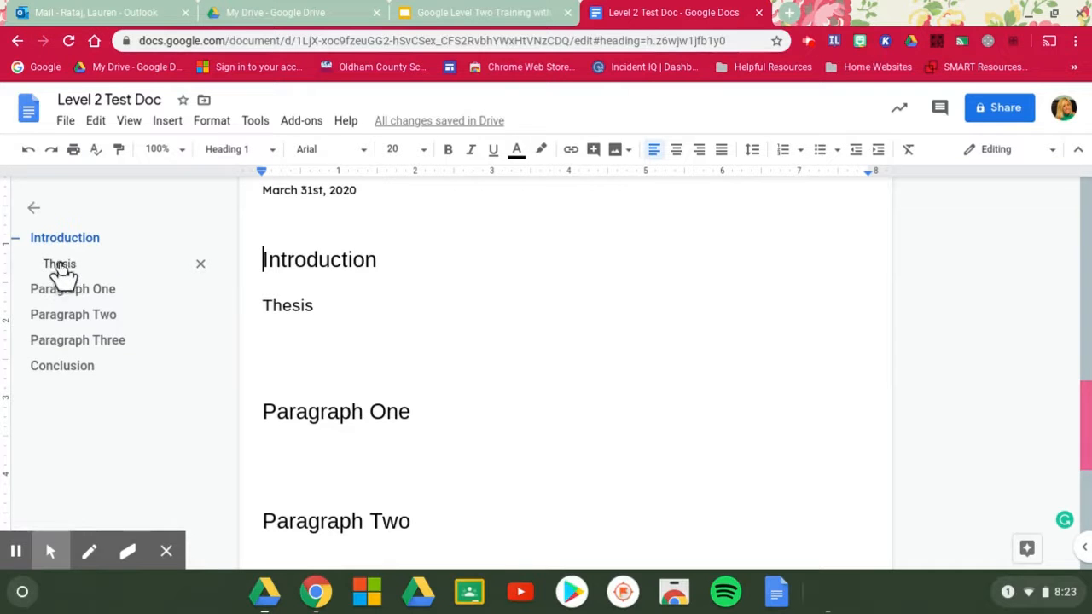
Step: Insert a table of contents with page numbers above the Introduction heading and look over its entries
scroll(358, 232, up, 2)
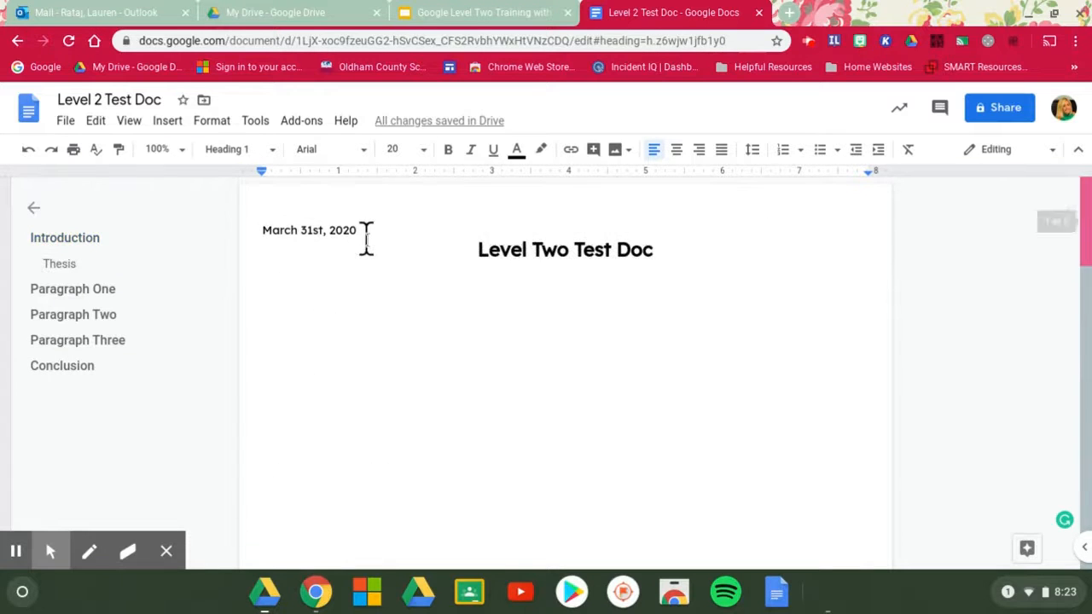
click(162, 124)
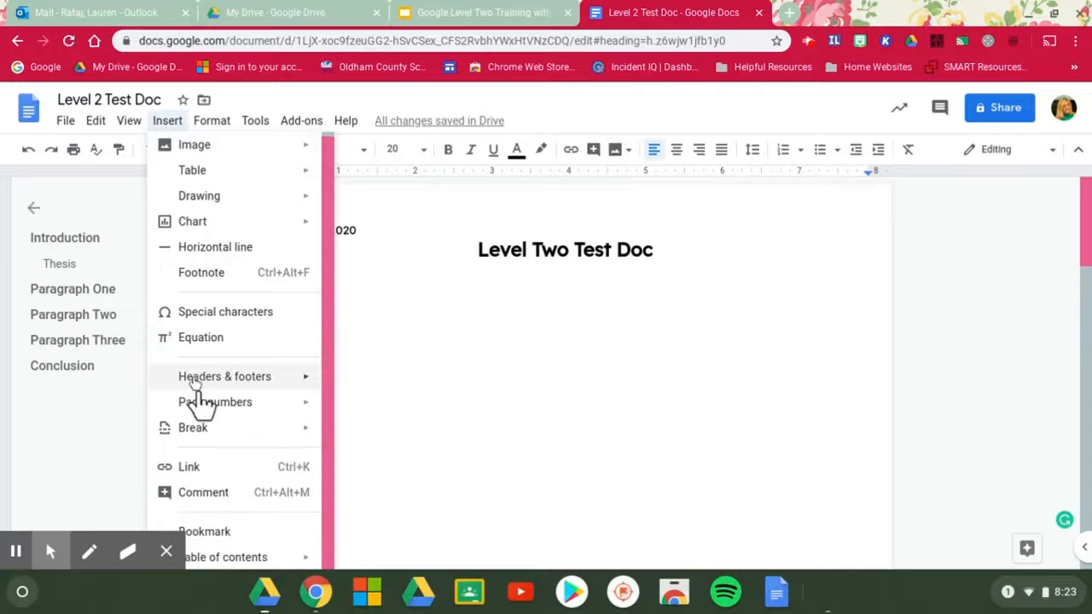
mouse_move(260, 558)
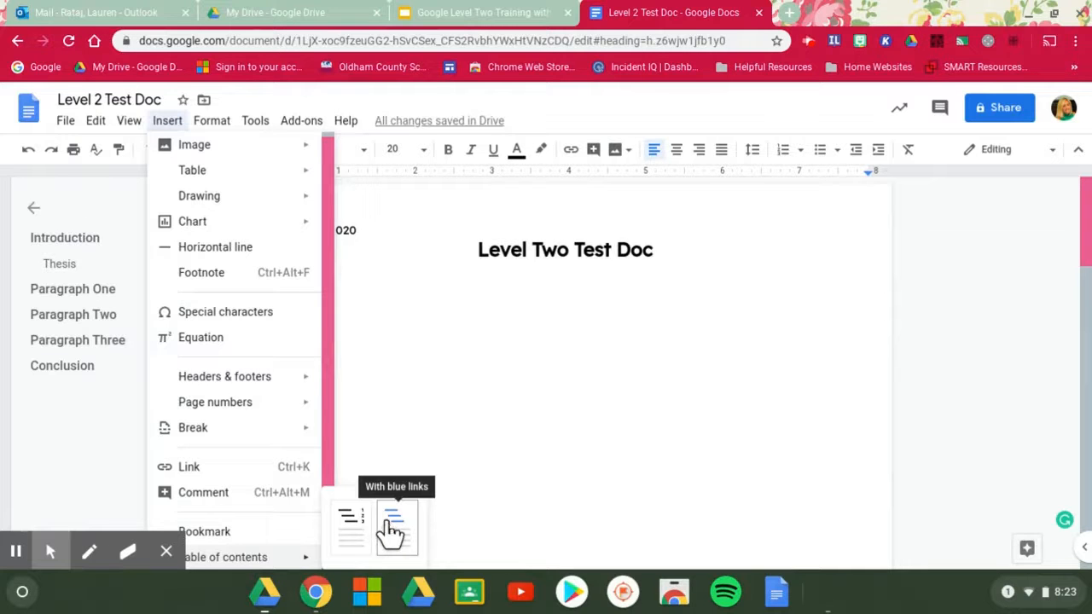
click(352, 529)
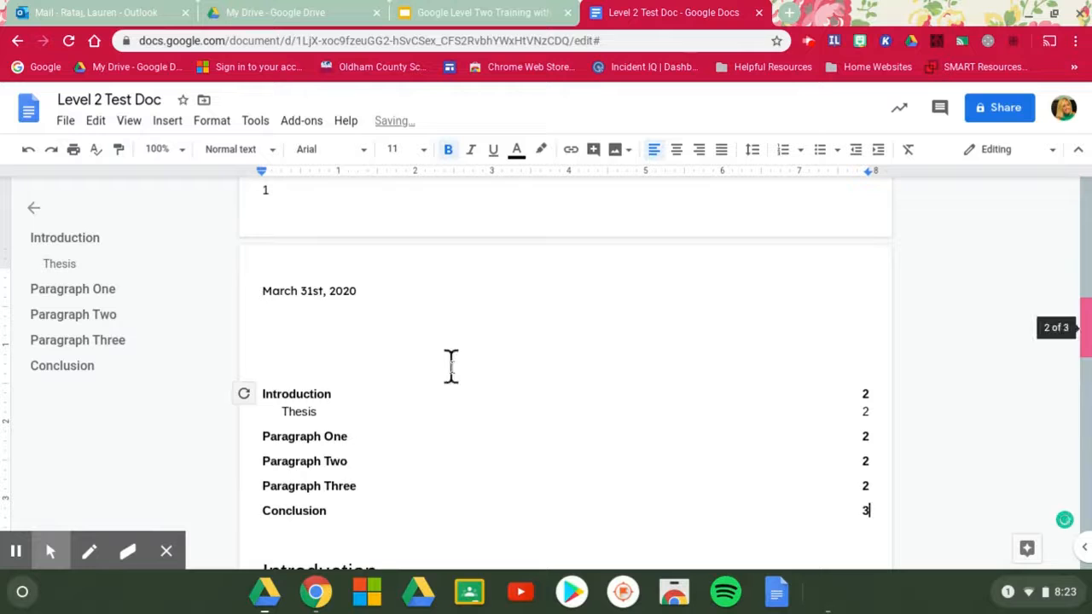
scroll(451, 368, up, 3)
scroll(451, 367, down, 4)
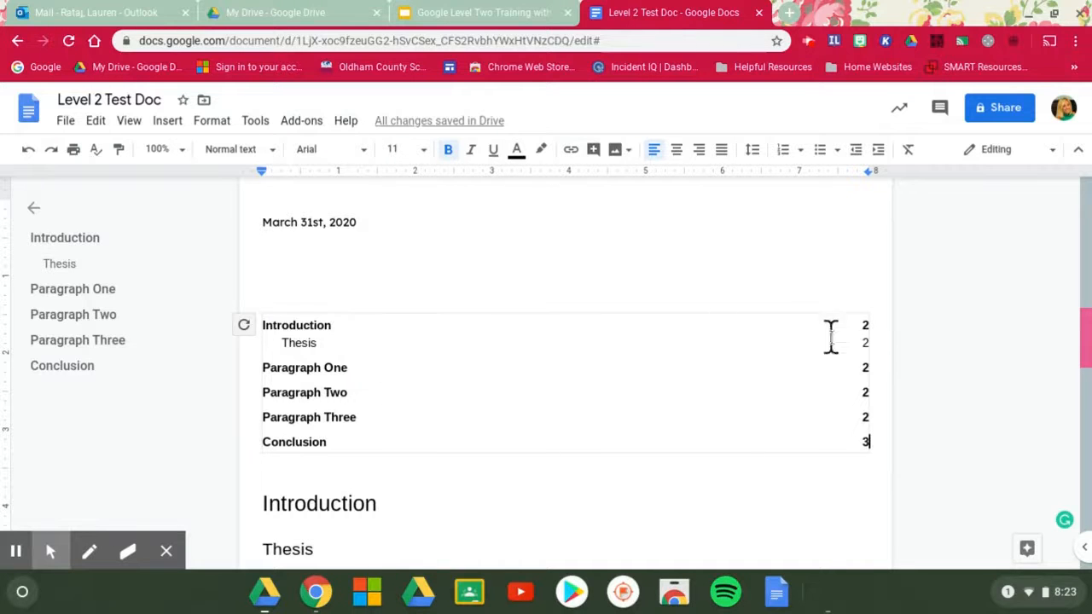
Step: Compare the table of contents entries with the headings in the document body, from Introduction to Paragraph One
scroll(387, 405, down, 2)
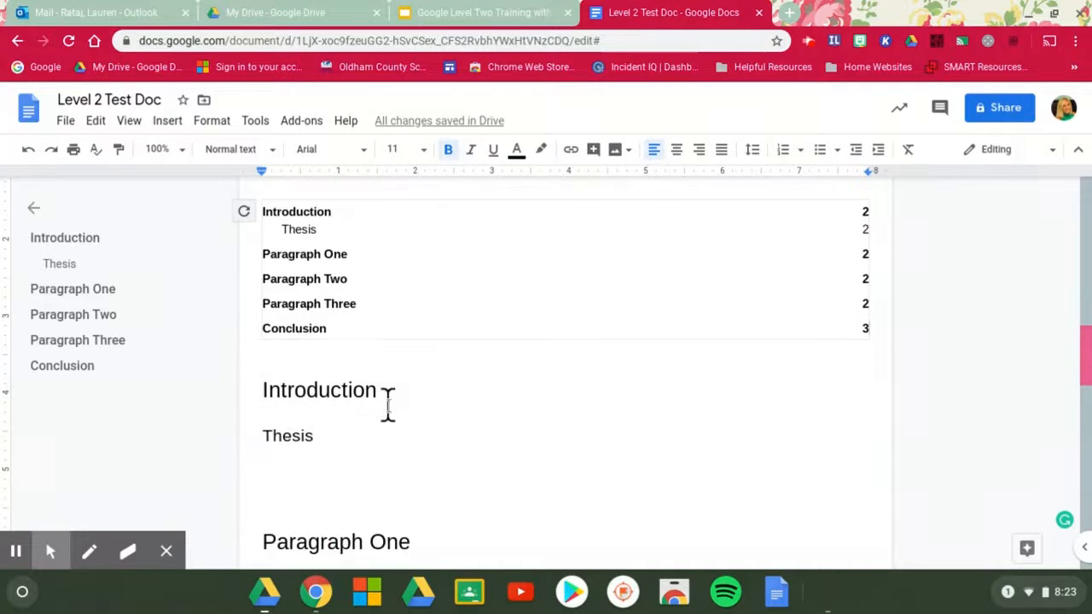
scroll(426, 451, down, 2)
scroll(427, 451, down, 2)
scroll(427, 451, up, 5)
scroll(426, 451, up, 8)
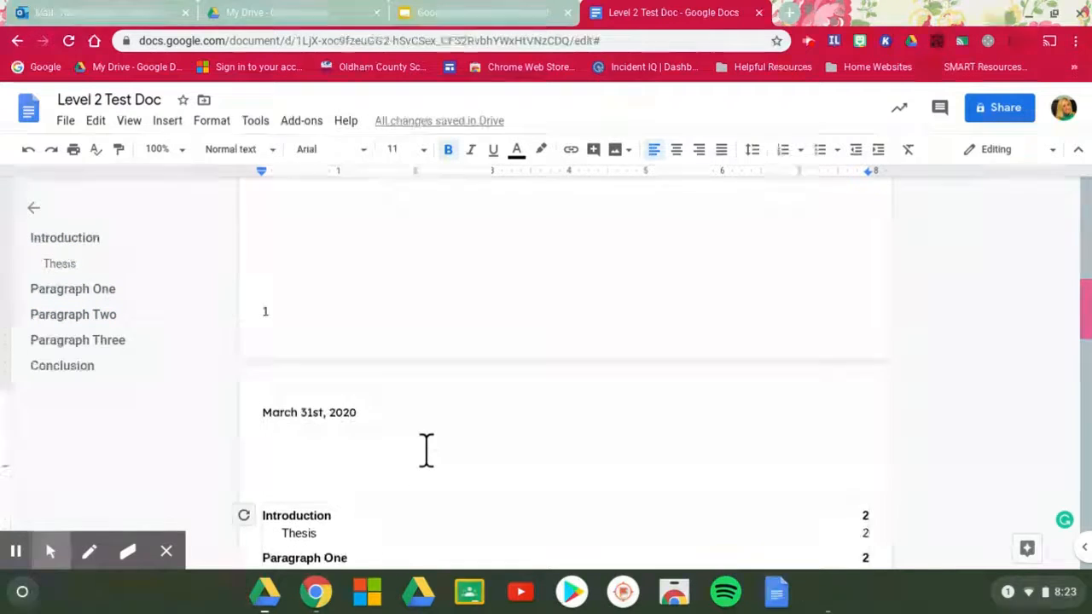
scroll(426, 452, down, 6)
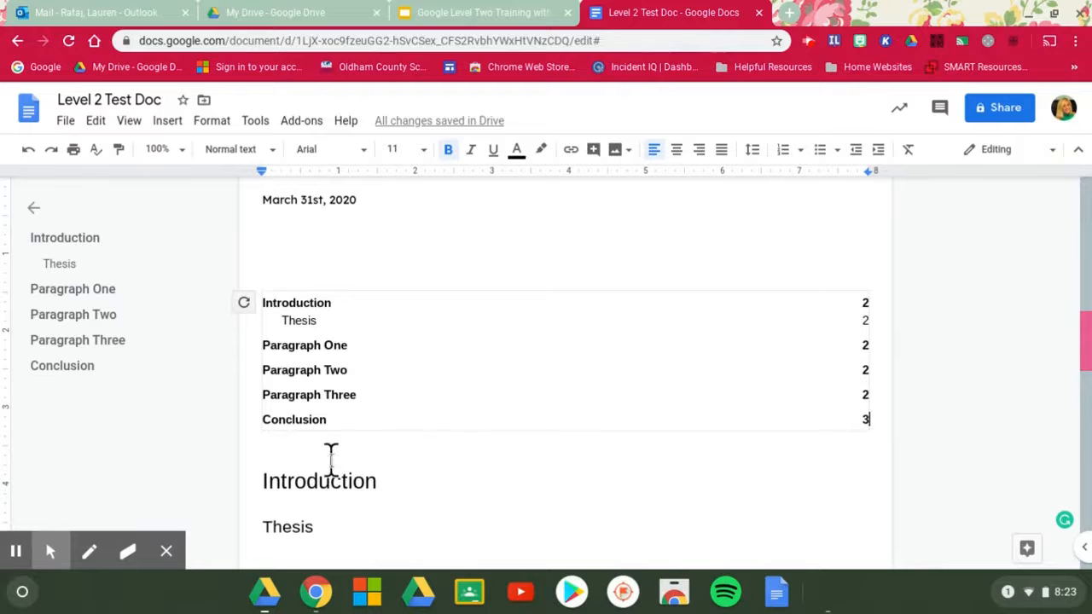
click(331, 460)
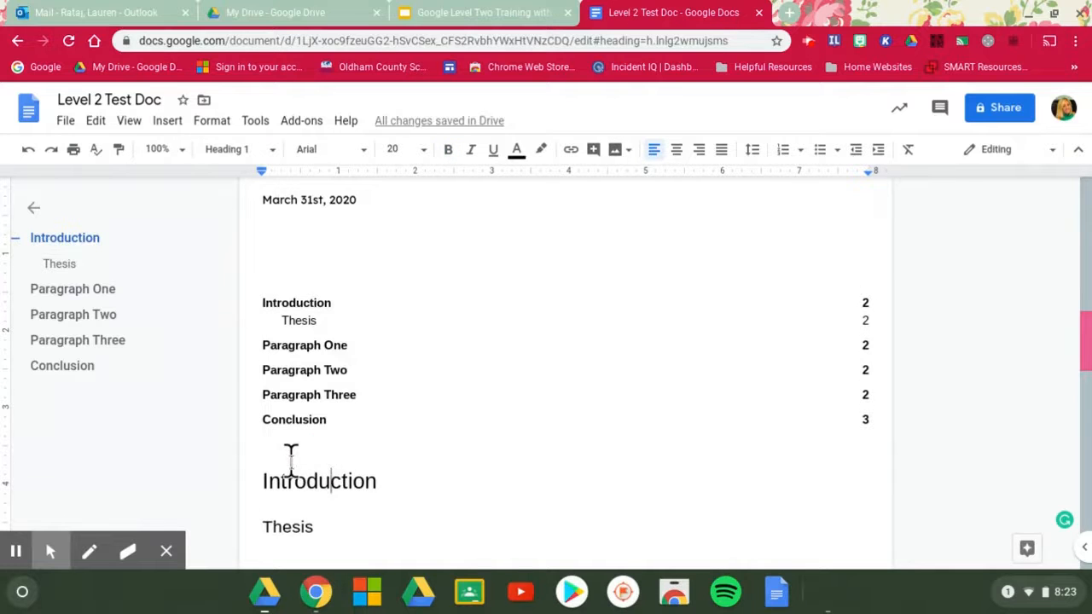
scroll(290, 456, down, 1)
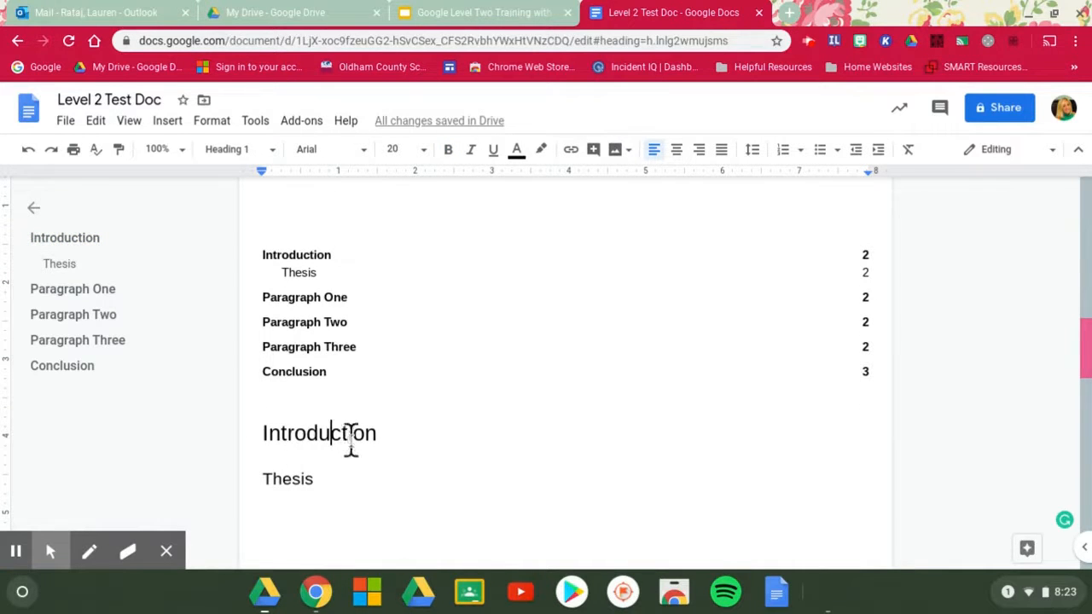
scroll(324, 444, down, 2)
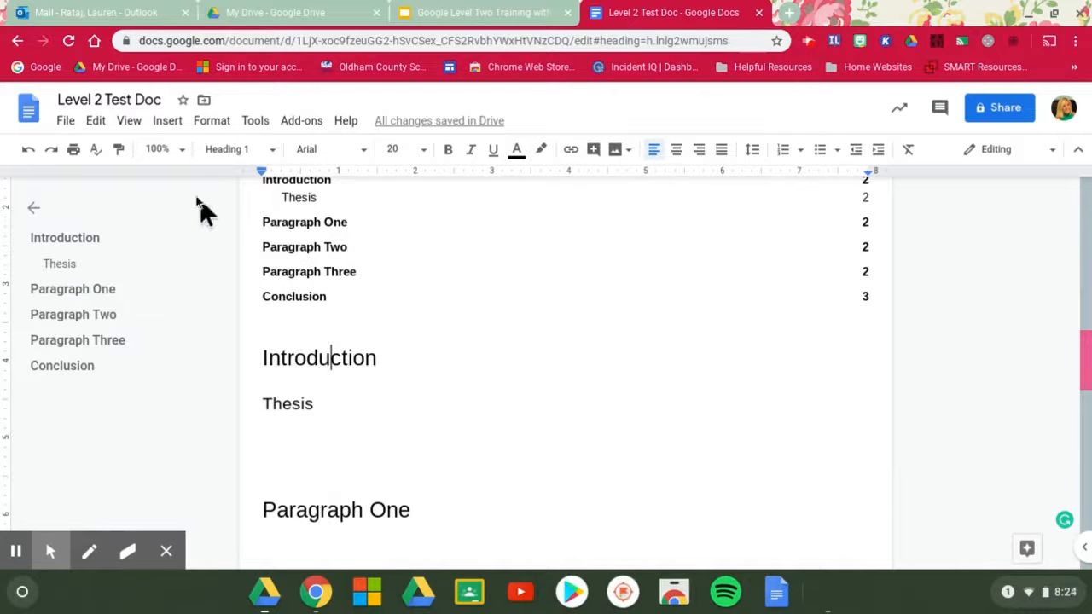
Step: Look up the table of contents entry among the insert options without inserting another one
click(168, 123)
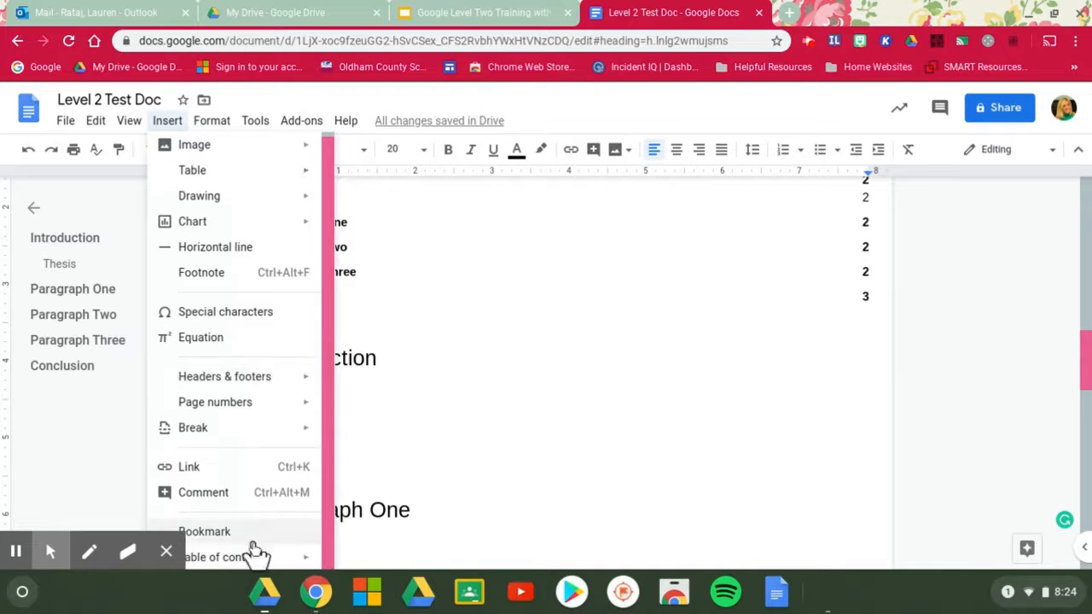
mouse_move(253, 556)
click(516, 414)
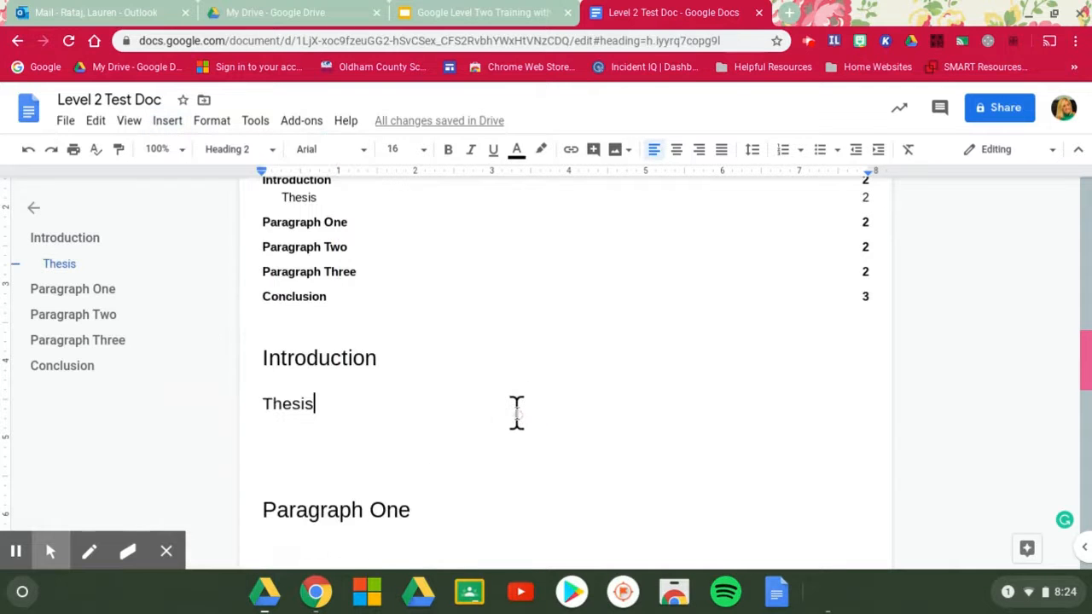
Step: Examine the options for updating or deleting the existing table of contents and dismiss them without applying any
scroll(517, 414, up, 1)
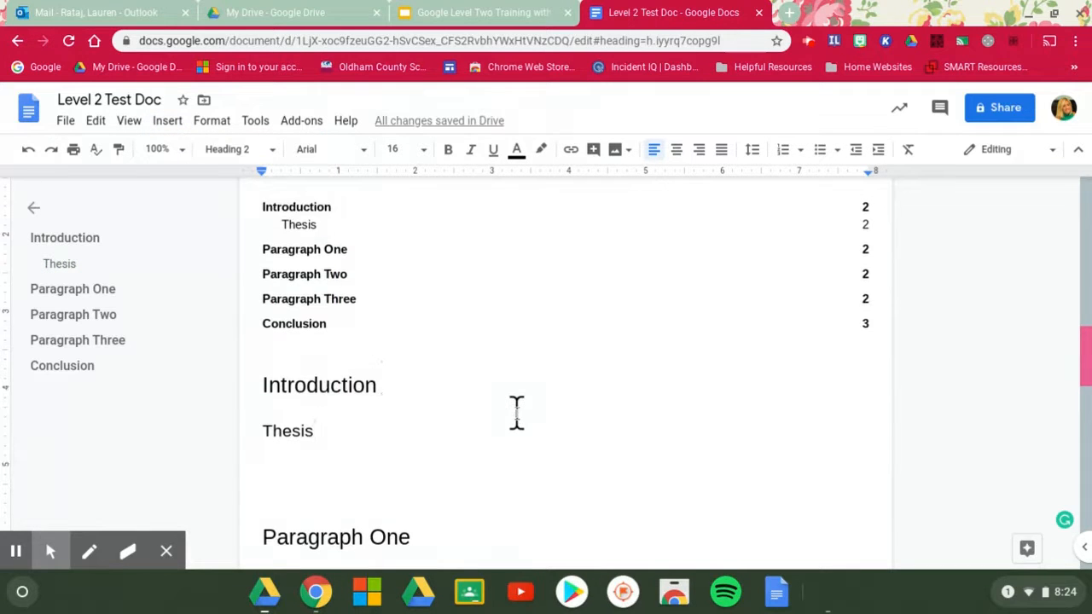
right_click(505, 298)
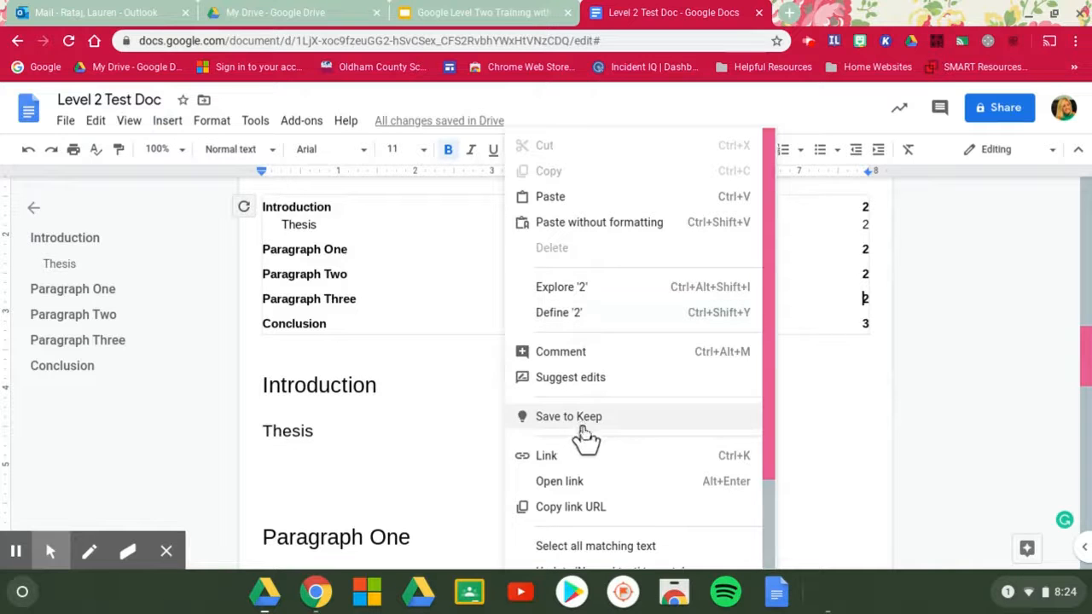
click(348, 225)
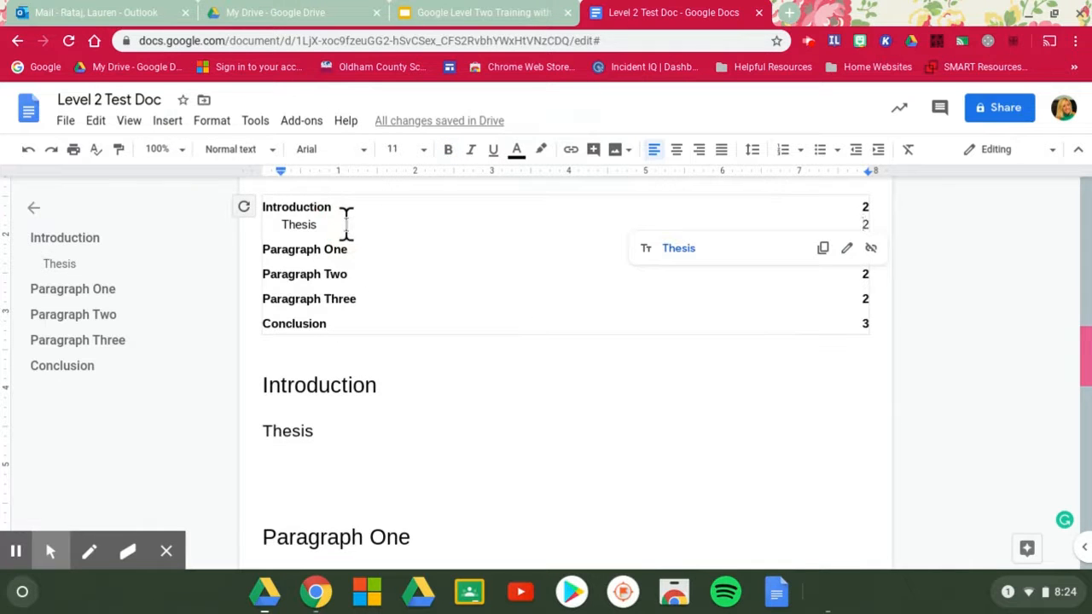
right_click(405, 211)
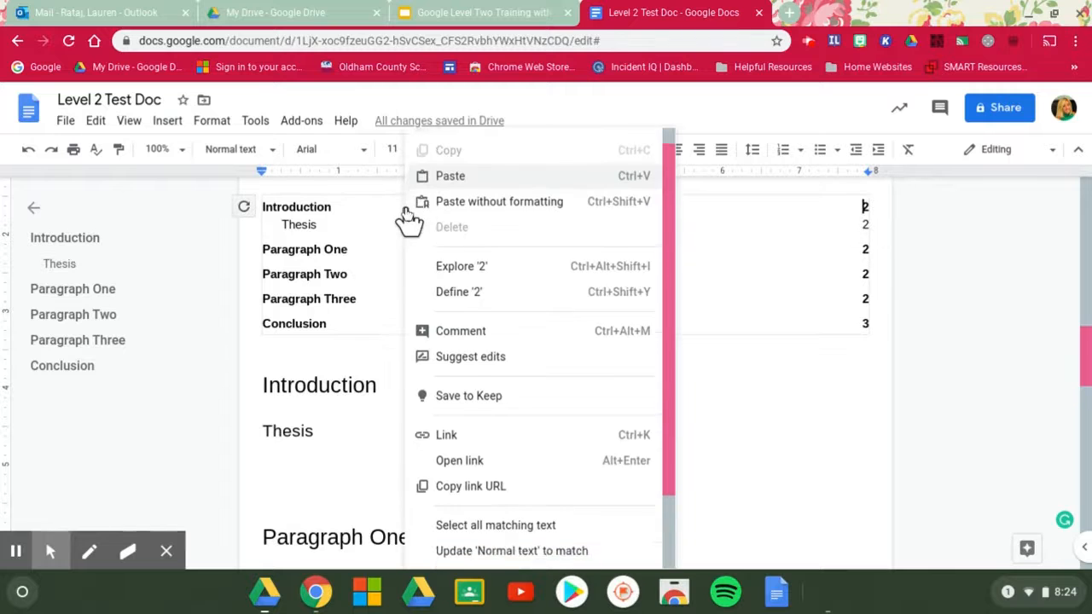
scroll(414, 219, down, 3)
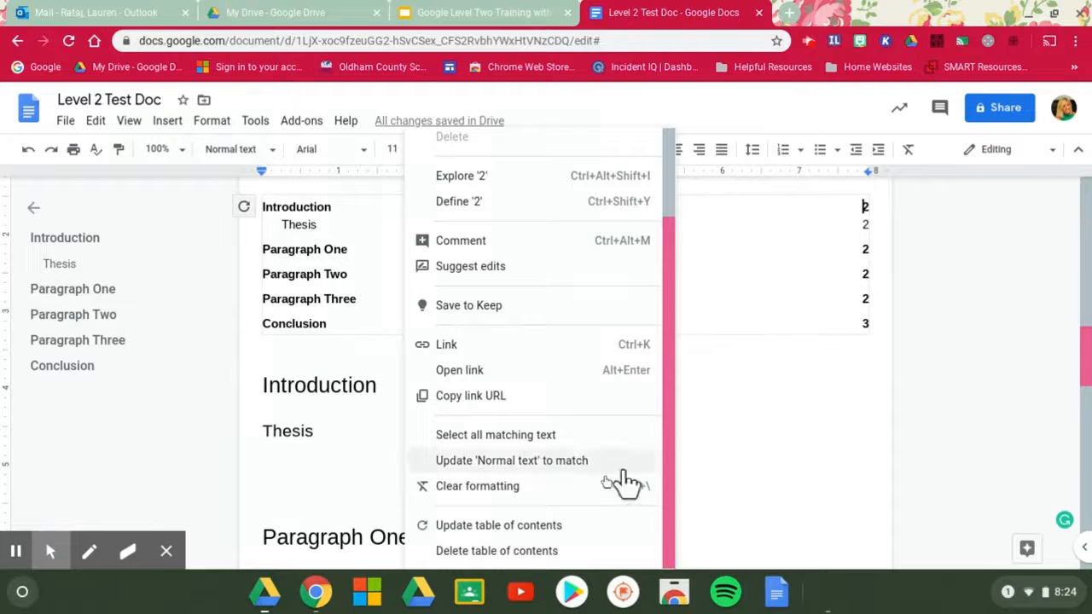
click(718, 372)
scroll(718, 372, up, 3)
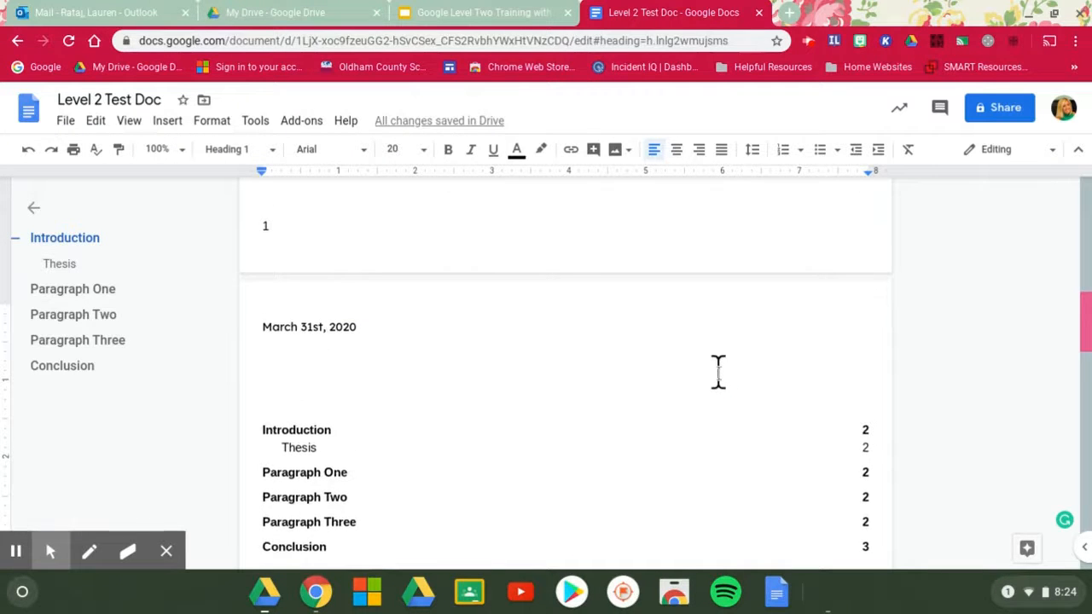